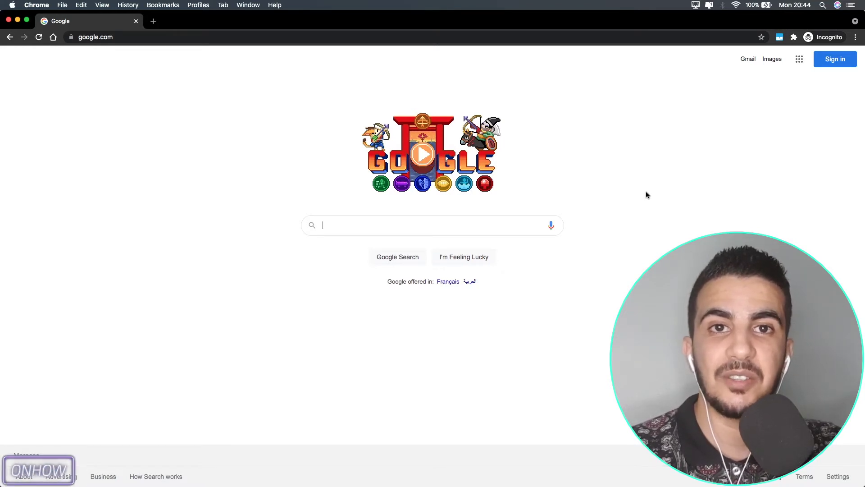
Open and close an Instagram profile, then start a Google query with an empty intext:""
click(193, 31)
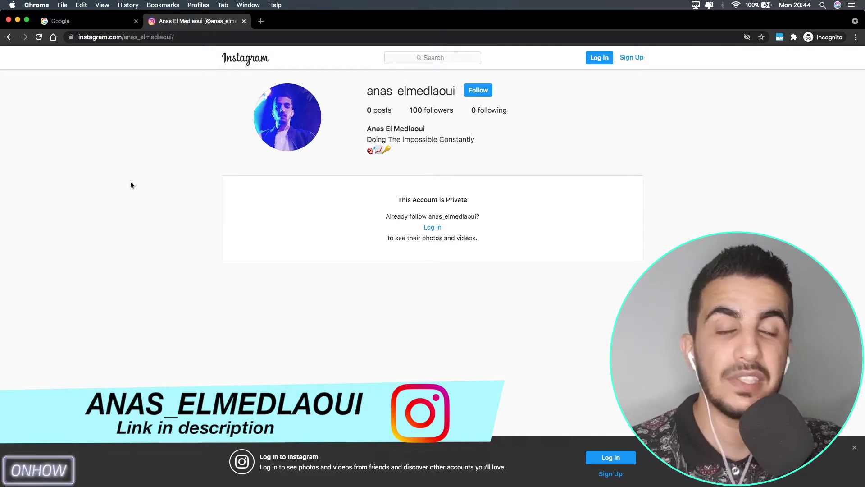
click(243, 22)
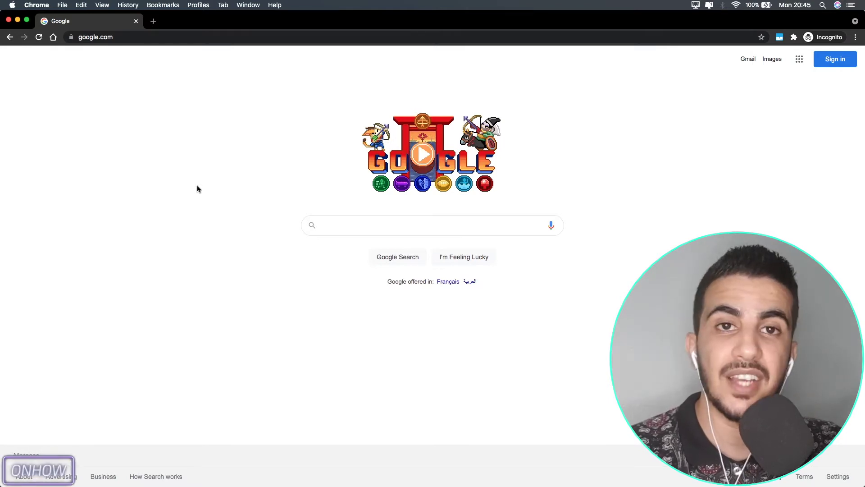
click(358, 224)
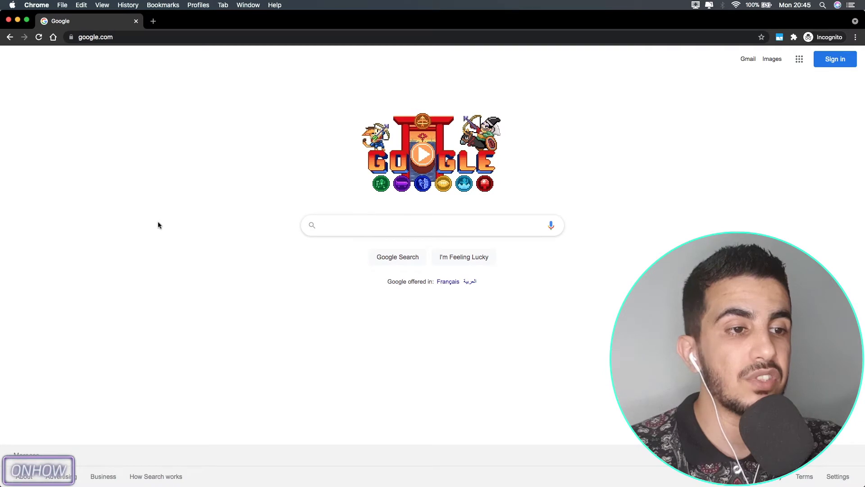
text(intext:"")
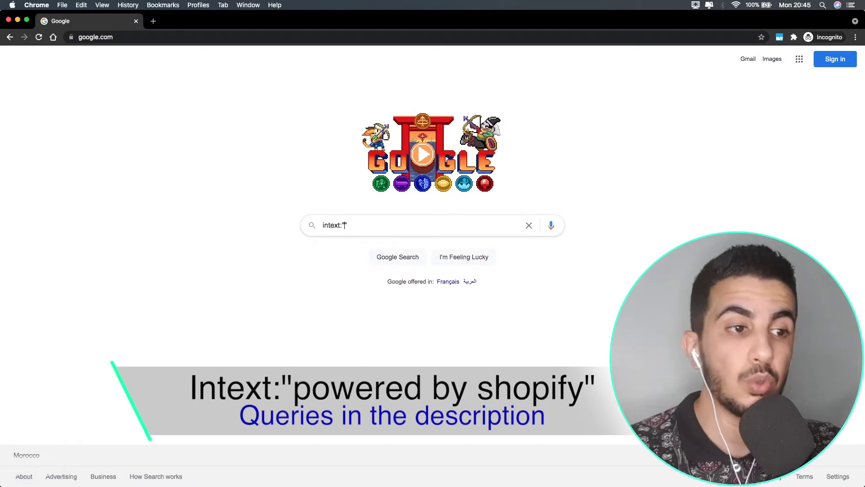
key(Left)
Complete the query intext:"powered by shopify" intext:"women bags" and run it
text(powered y)
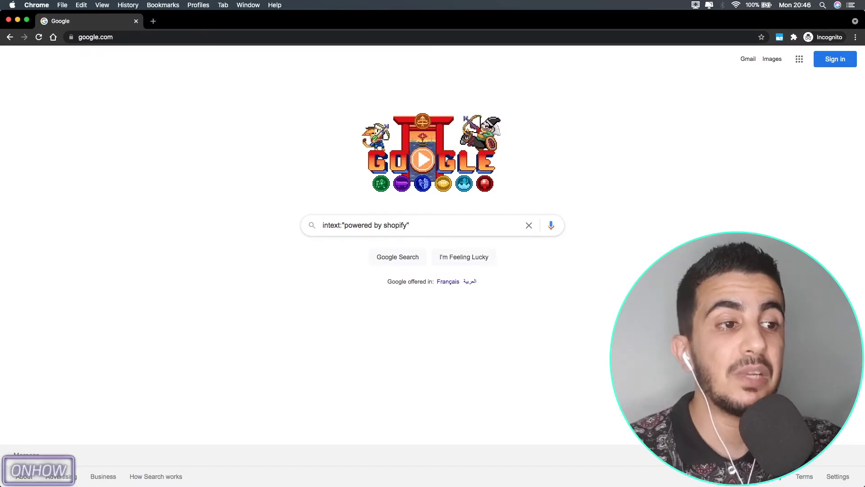
text(intext:")
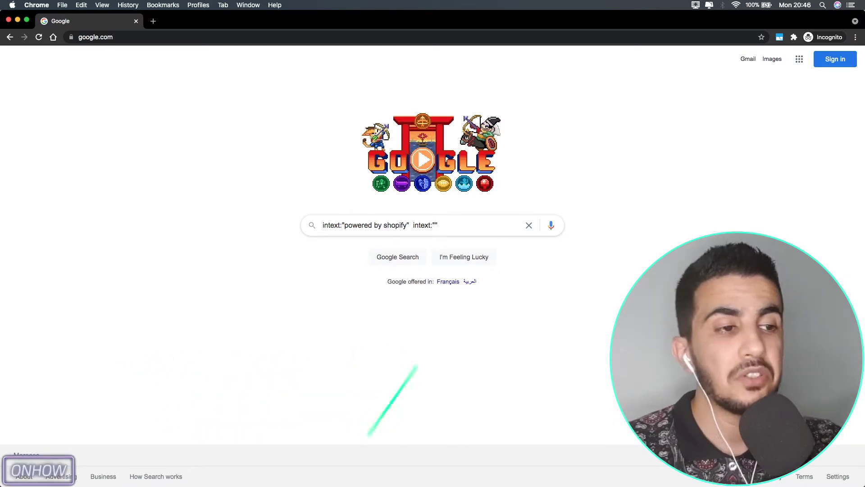
text(women )
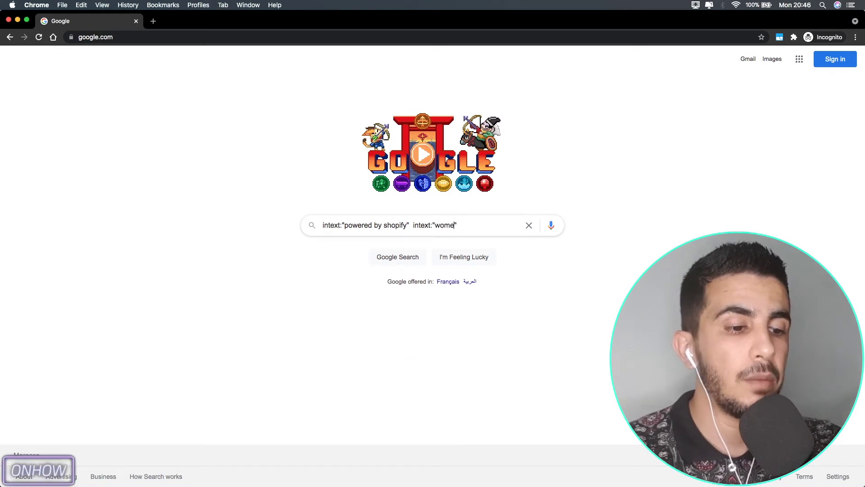
text(bags)
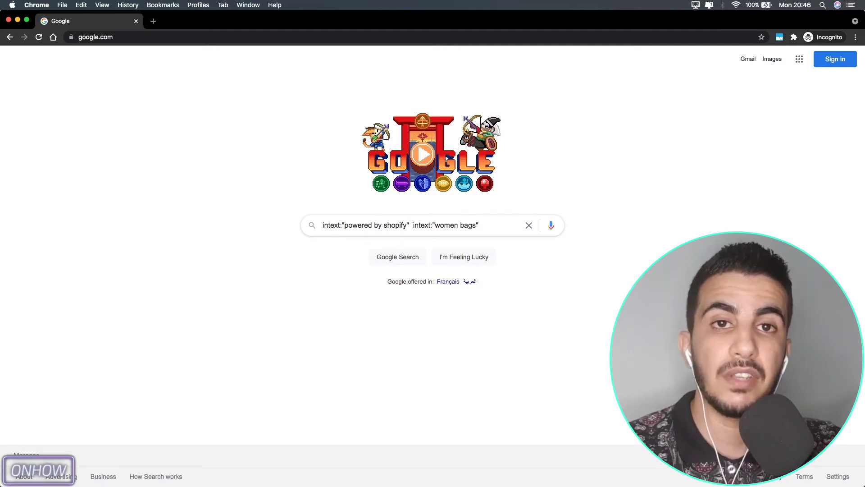
key(Return)
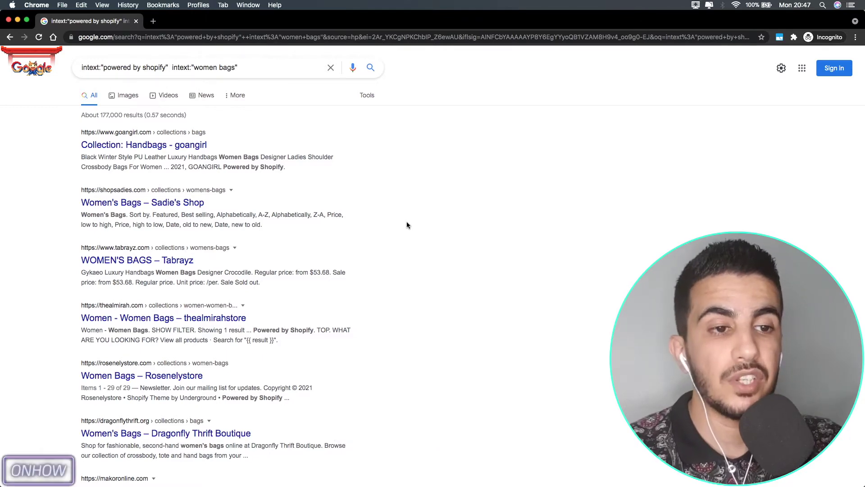
Open the Dragonfly Thrift Boutique result in a new tab and switch to it
scroll(407, 222, down, 5)
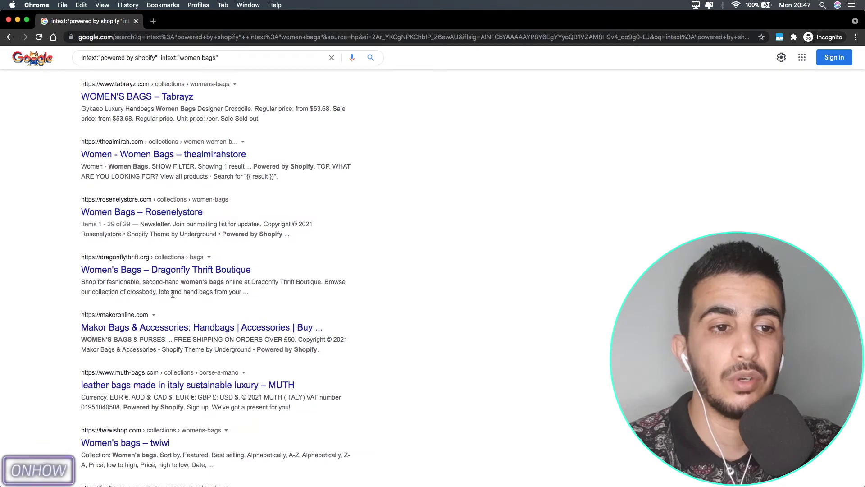
right_click(165, 270)
click(184, 272)
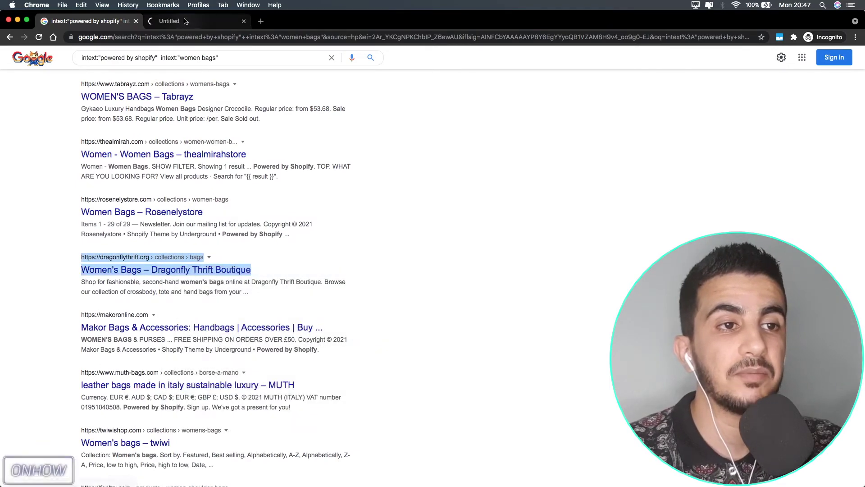
click(184, 21)
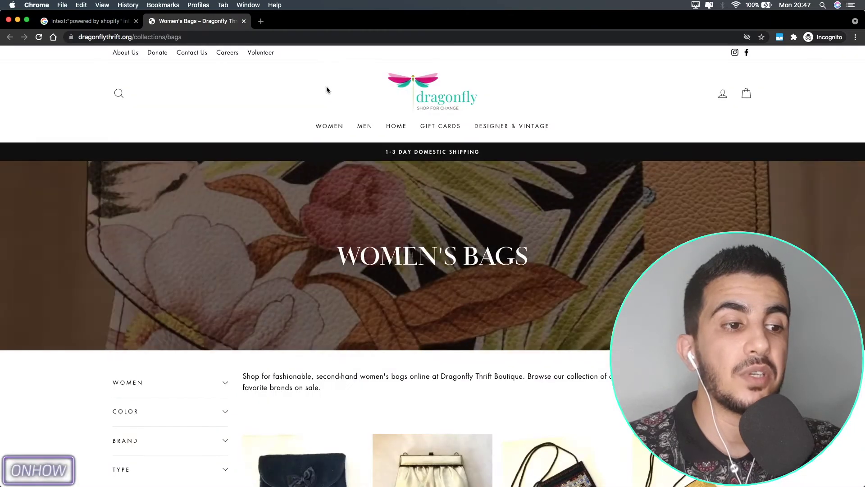
Dismiss the 15% off newsletter popup and check the footer reads Powered by Shopify
scroll(326, 86, down, 5)
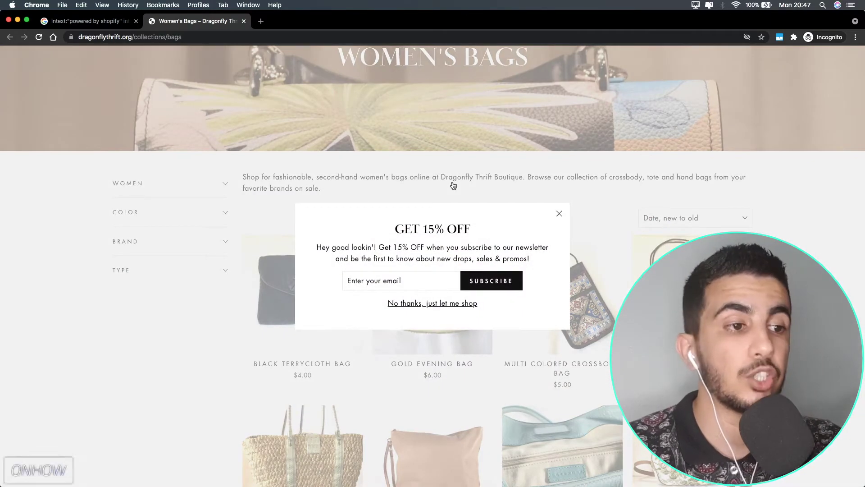
click(559, 213)
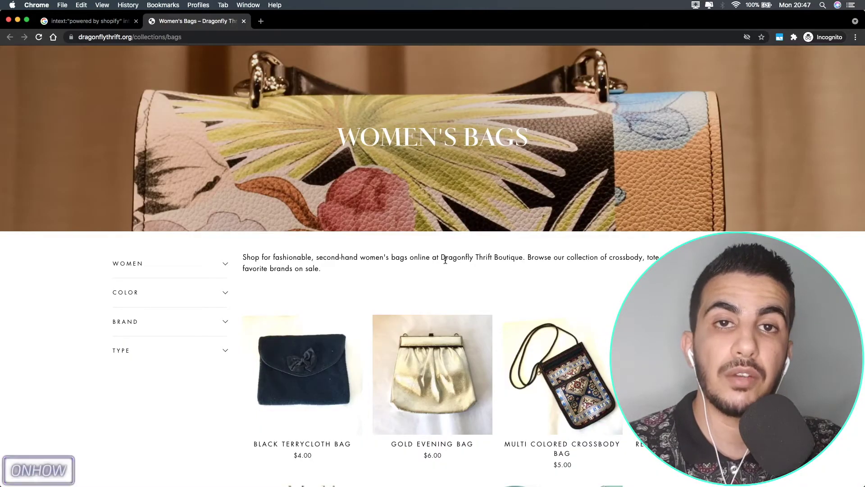
scroll(445, 261, down, 20)
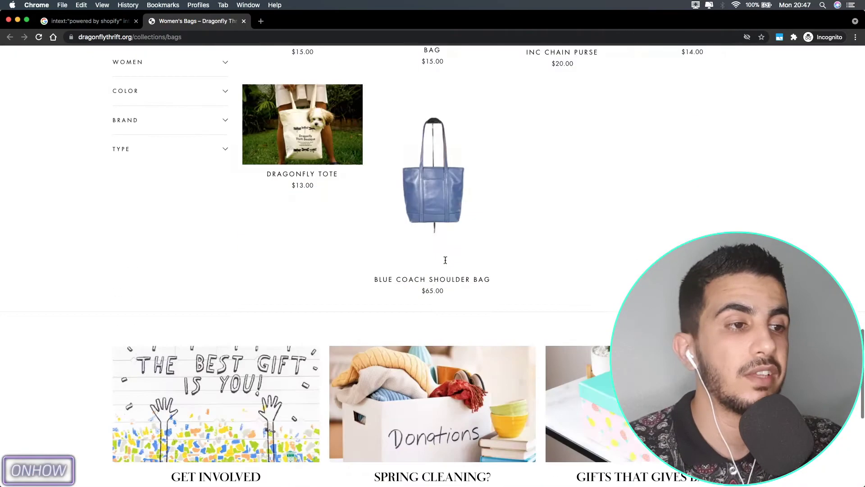
ctrl+scroll(449, 452, up, 5)
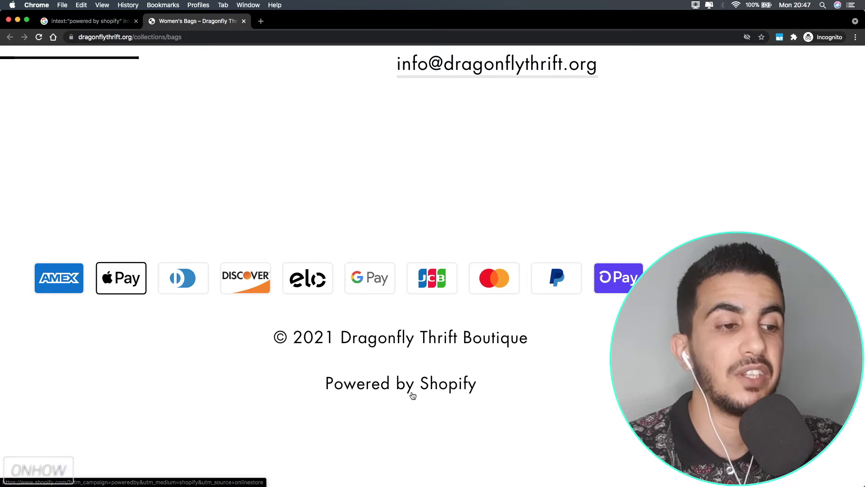
scroll(409, 392, down, 5)
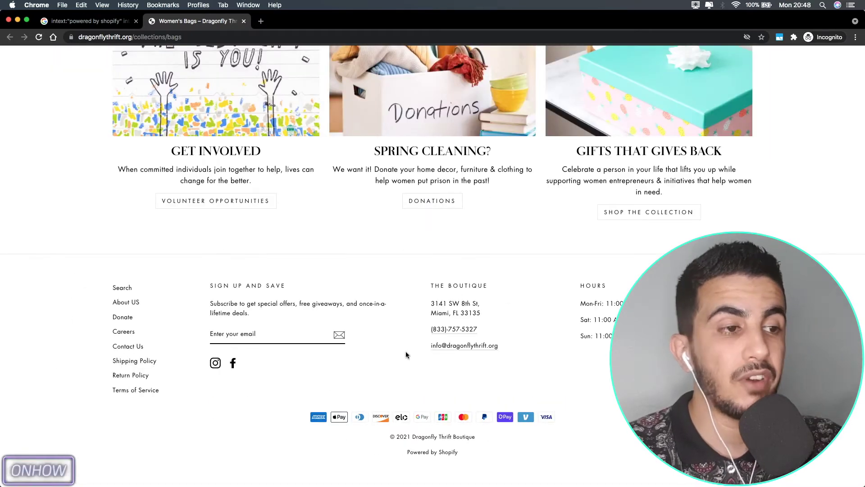
Return to the Google results and highlight the 177,000 results count
click(90, 21)
scroll(109, 114, up, 5)
drag(80, 122, 126, 123)
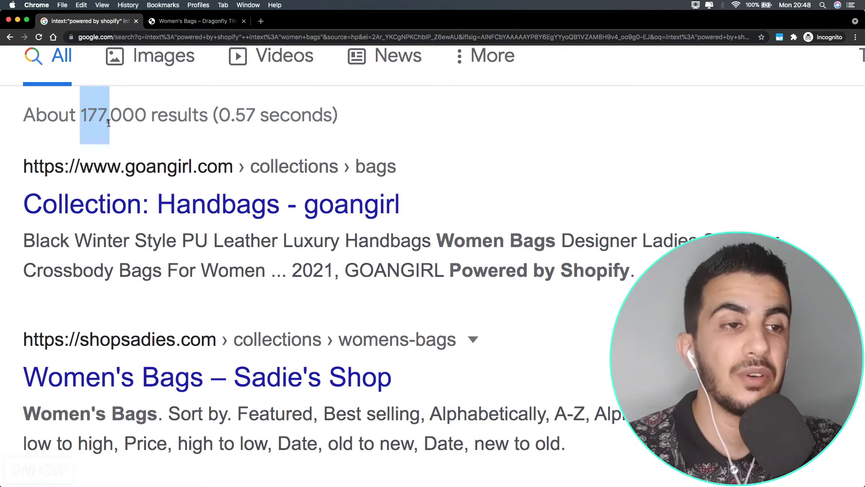
Clear the results-count highlight and reset the Google results page to normal zoom
scroll(109, 123, up, 3)
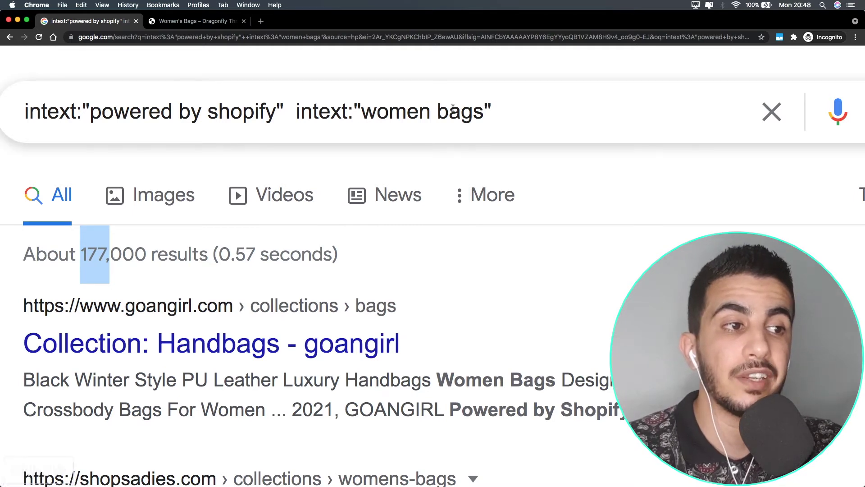
click(374, 255)
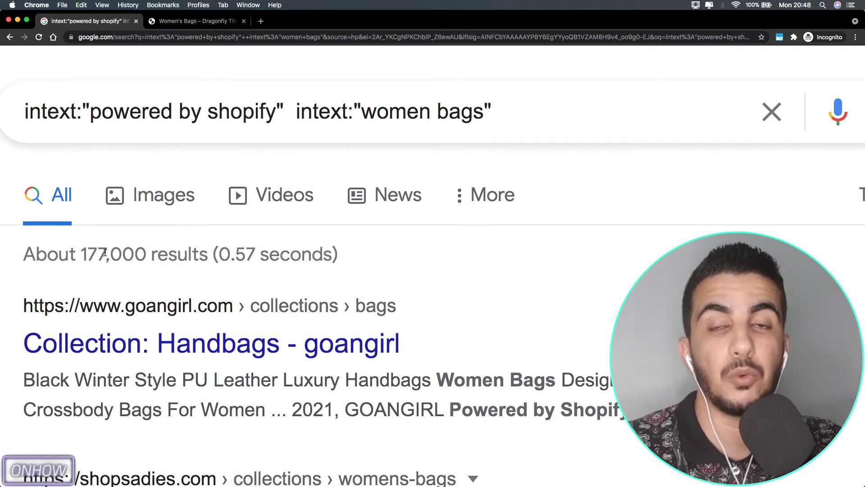
key(ctrl+0)
click(171, 21)
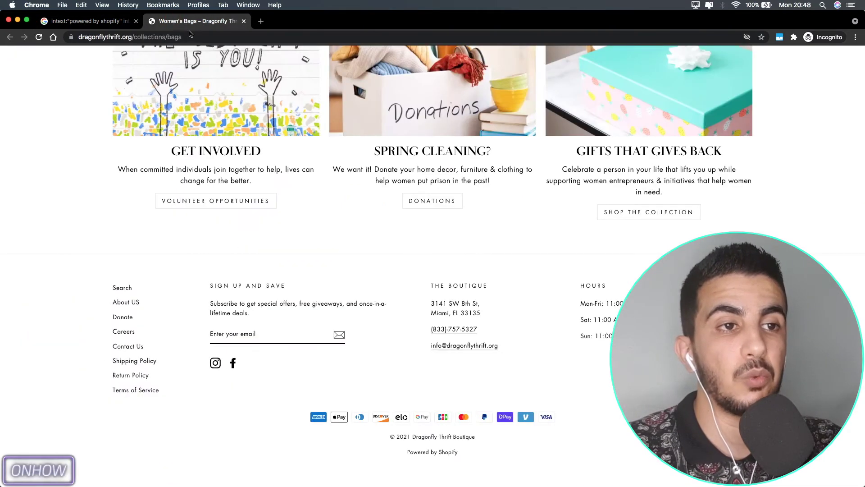
scroll(383, 283, up, 20)
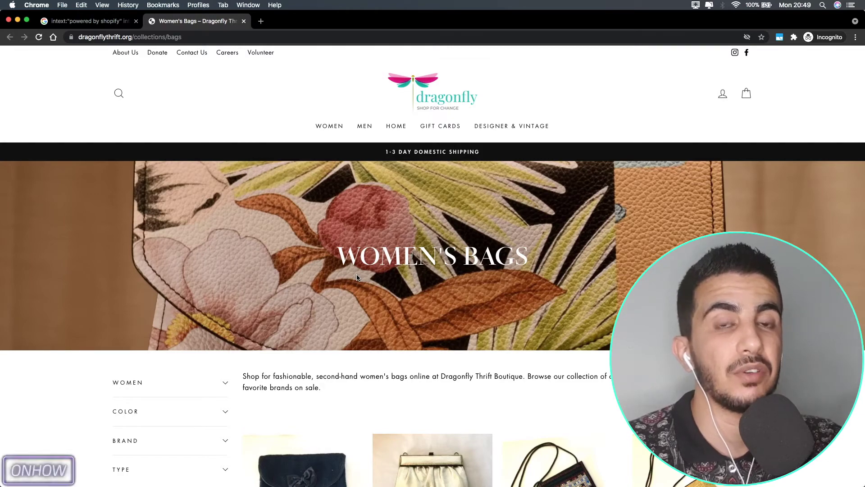
scroll(357, 282, down, 10)
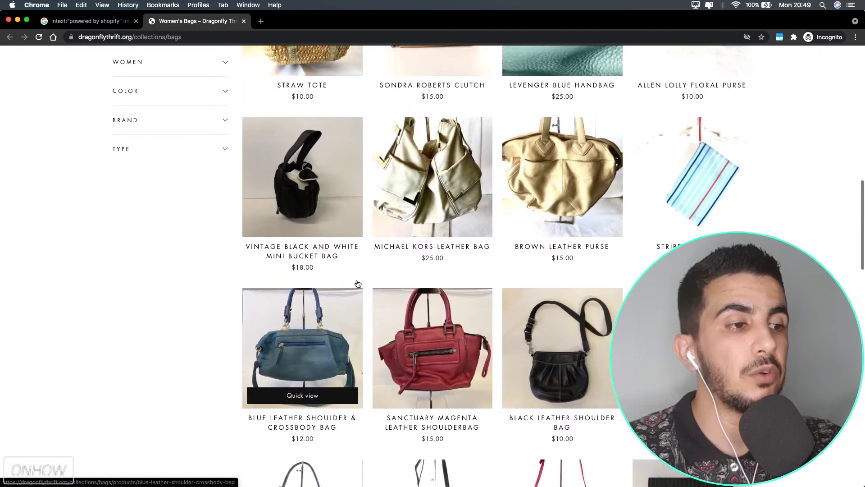
scroll(357, 283, up, 10)
scroll(357, 282, down, 1)
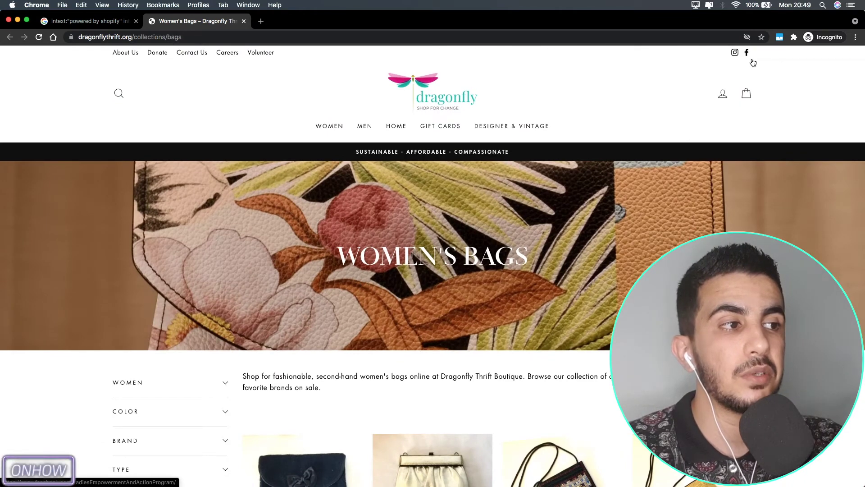
scroll(752, 62, down, 20)
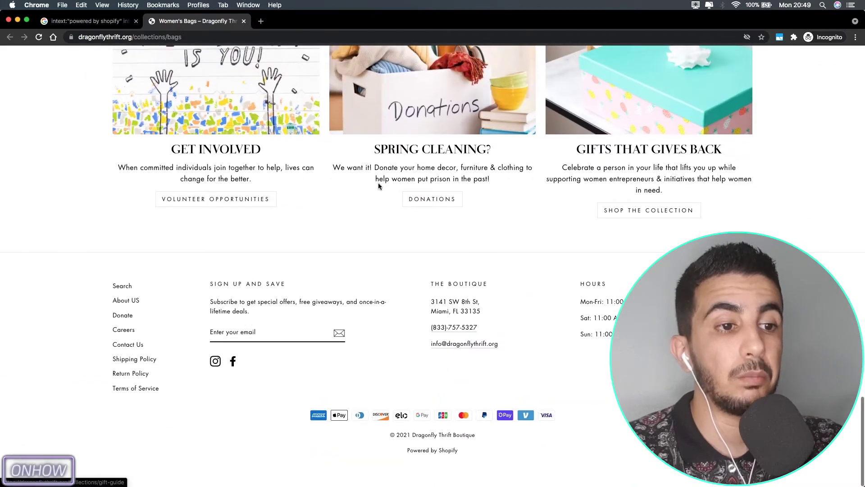
scroll(222, 428, up, 5)
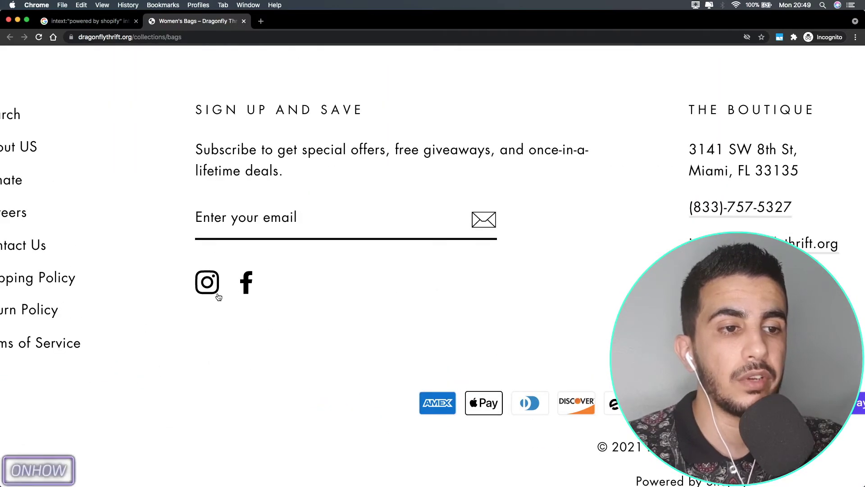
Open the Dragonfly Thrift Boutique Facebook page from the store and review it
click(244, 290)
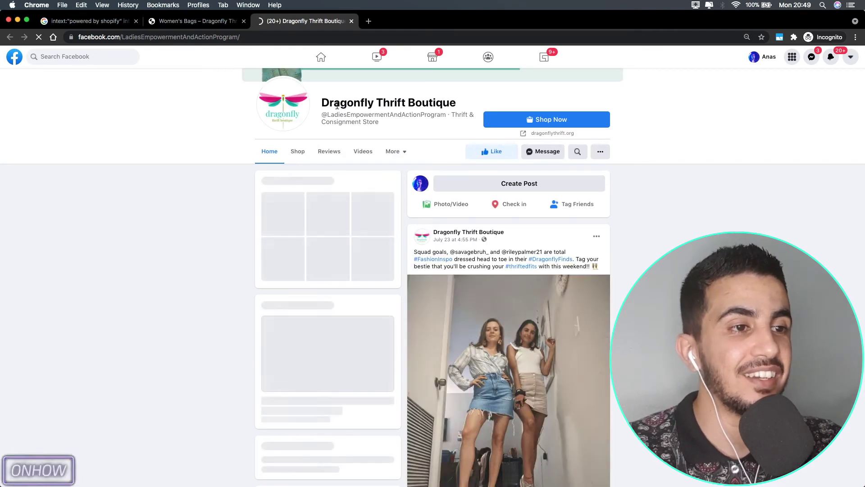
scroll(239, 344, down, 2)
scroll(287, 261, up, 5)
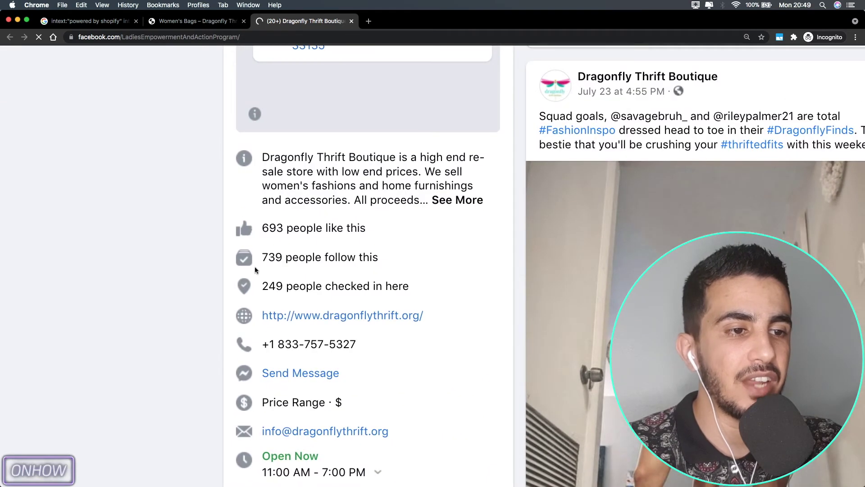
scroll(181, 256, down, 5)
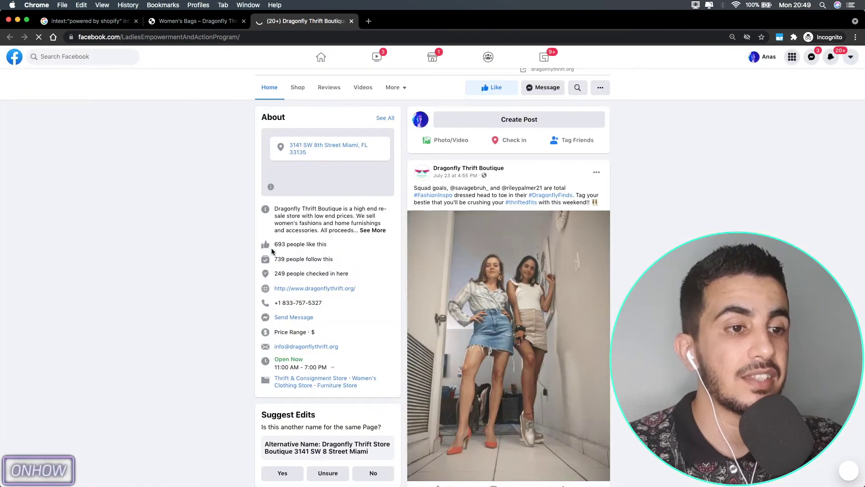
scroll(222, 275, up, 5)
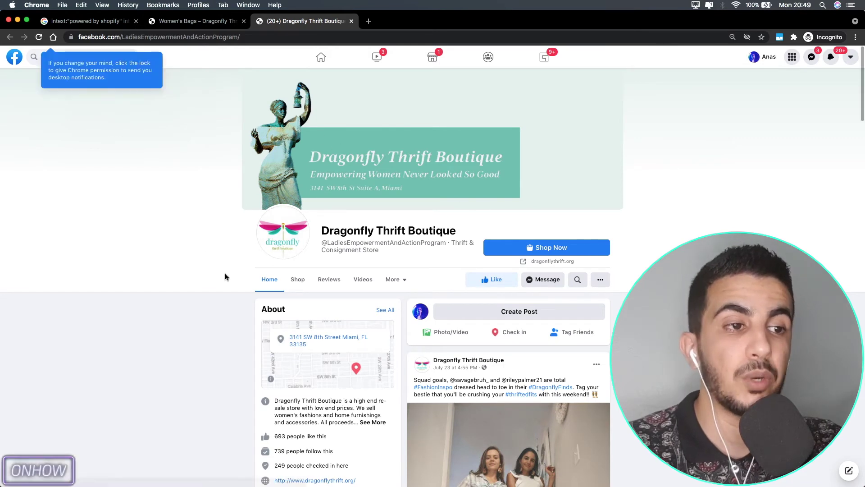
Select the Dragonfly Thrift Boutique page title and copy it
triple_click(344, 232)
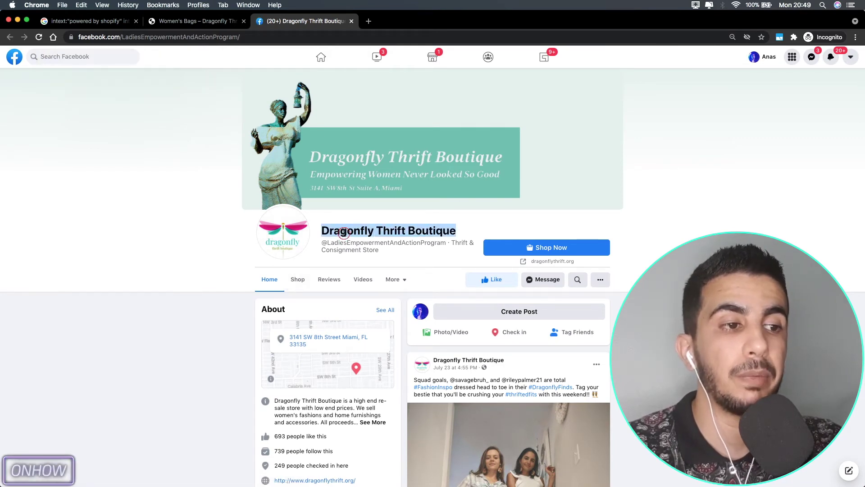
click(367, 228)
triple_click(339, 232)
right_click(339, 231)
click(355, 247)
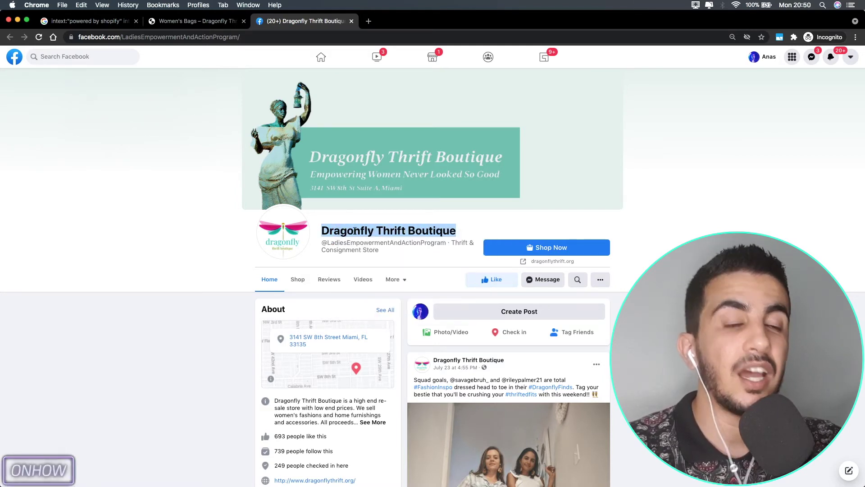
In a new tab, search google.com for 'facebook adlibrary'
click(369, 21)
text(google.com)
key(Return)
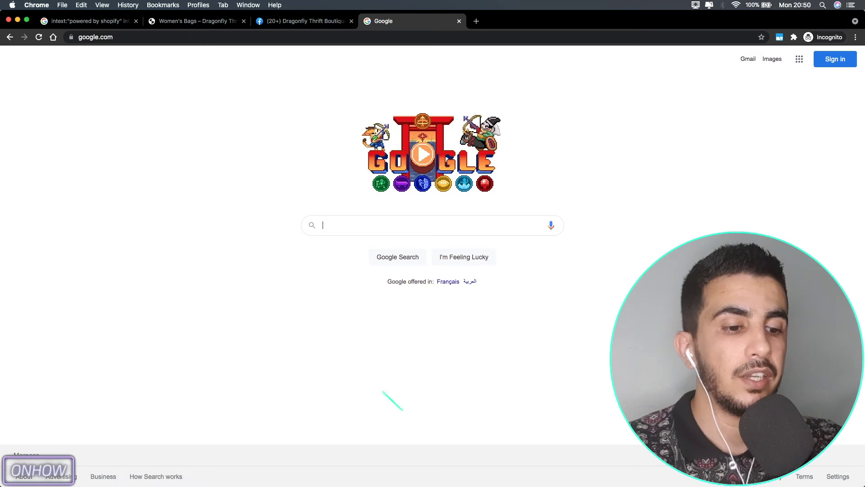
text(facebook adb)
key(BackSpace)
text(library)
key(Return)
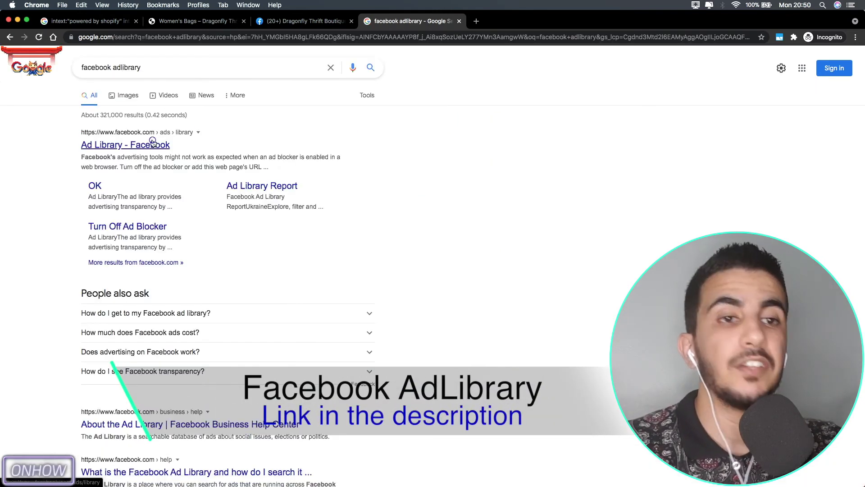
Open the Facebook Ad Library result in a new tab and switch to it
right_click(153, 140)
click(175, 141)
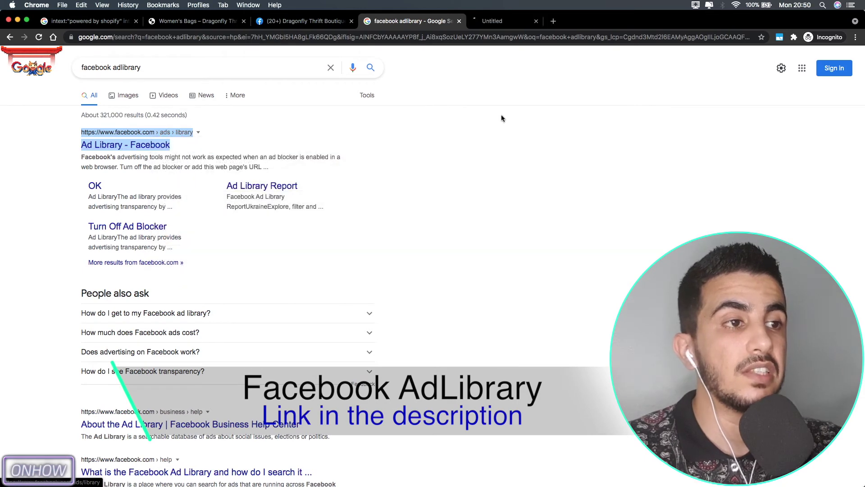
click(502, 28)
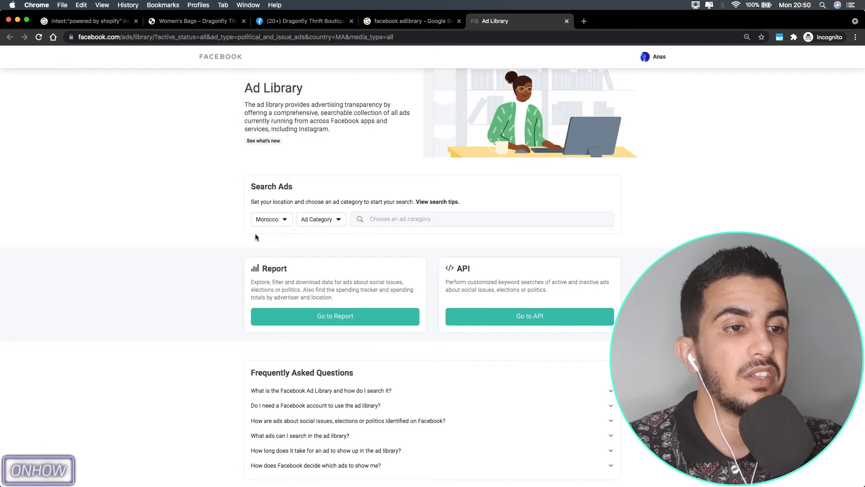
Set the Ad Library country to All and the ad category to All Ads
scroll(282, 225, up, 5)
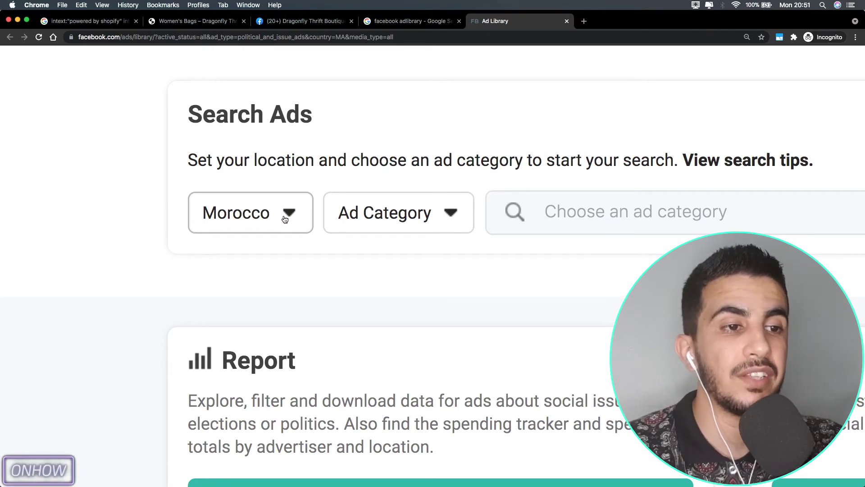
click(285, 219)
scroll(309, 284, down, 3)
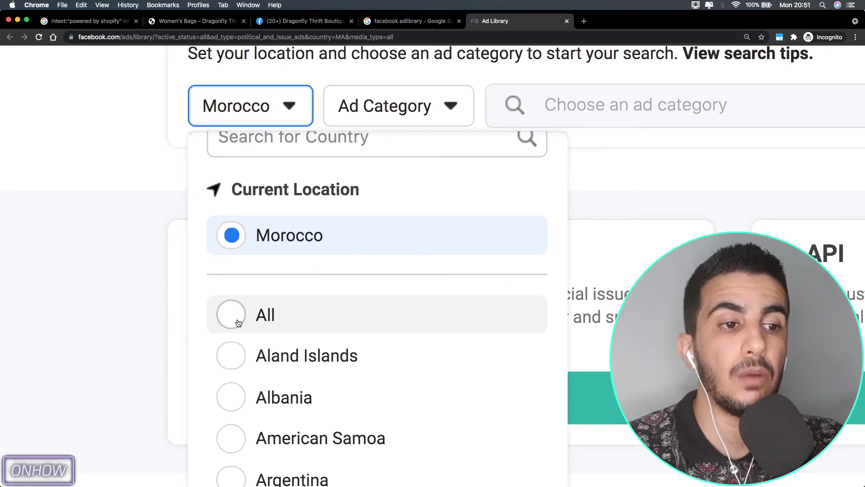
click(238, 323)
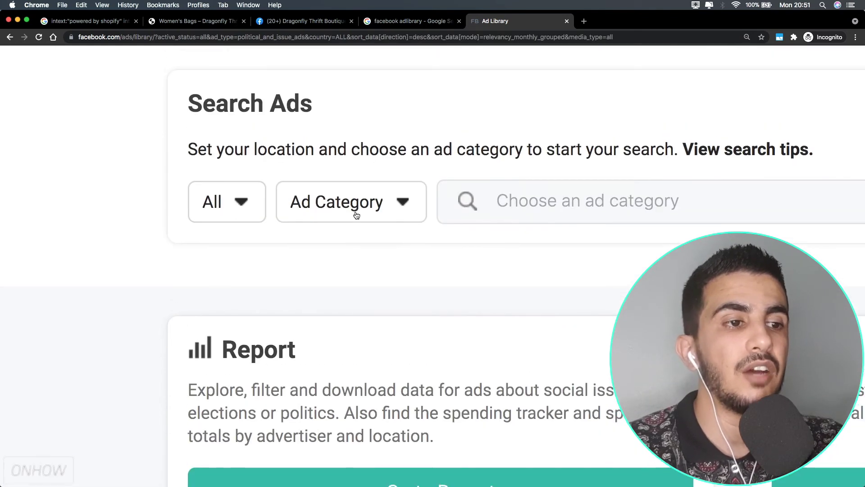
click(408, 214)
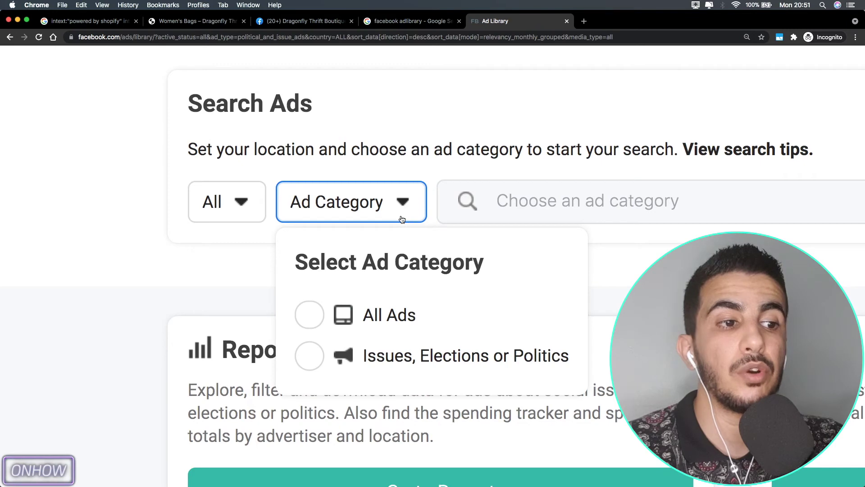
click(309, 315)
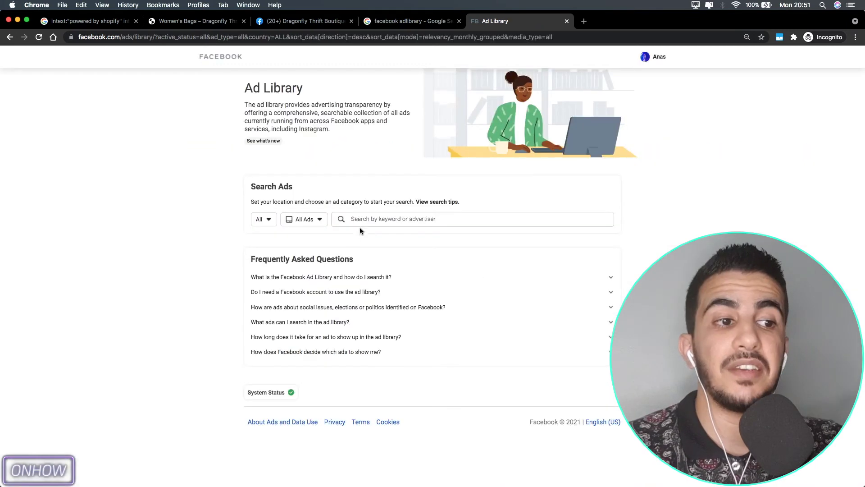
click(394, 218)
Paste 'Dragonfly Thrift Boutique' and open its ads, noting the Launched July 2021 heading
key(super+v)
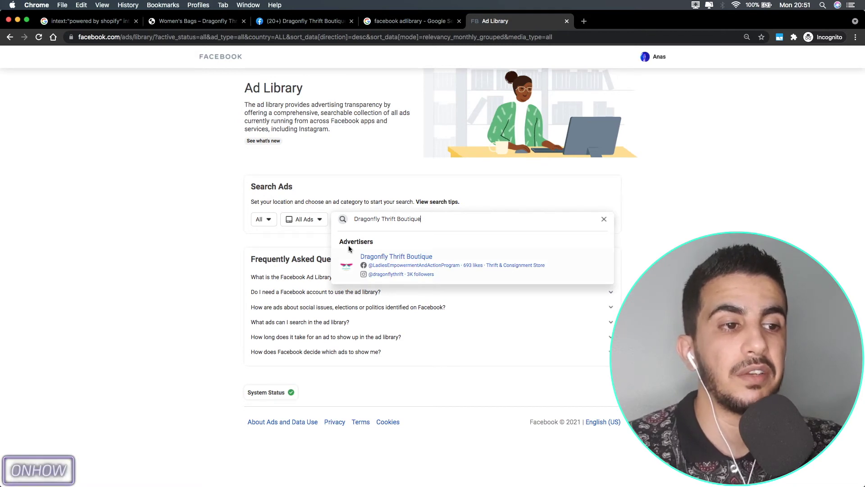
click(395, 258)
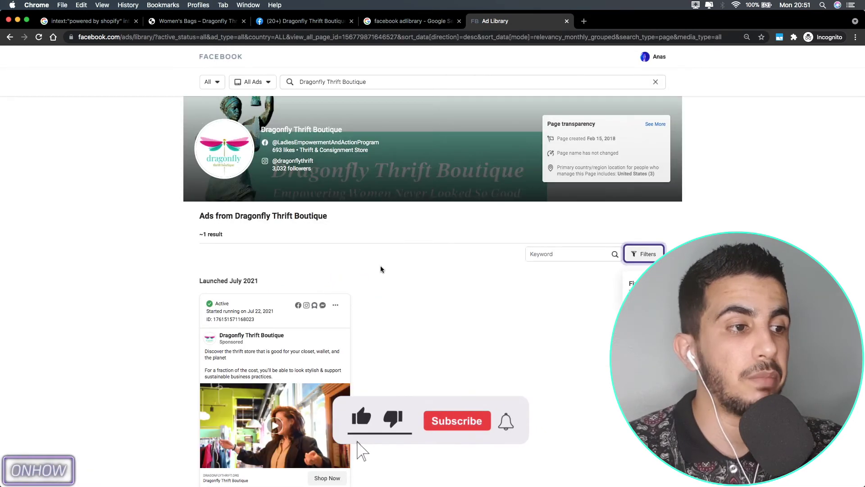
scroll(149, 293, down, 3)
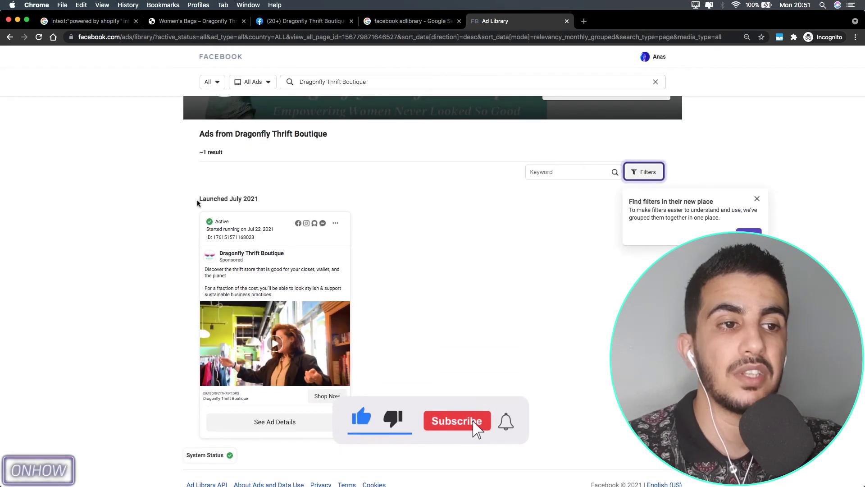
drag(198, 199, 261, 199)
scroll(261, 200, up, 5)
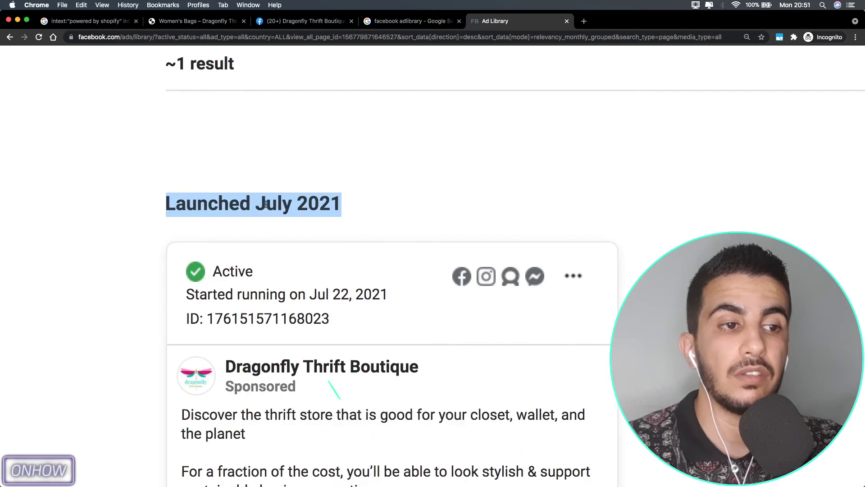
scroll(266, 204, down, 2)
click(138, 213)
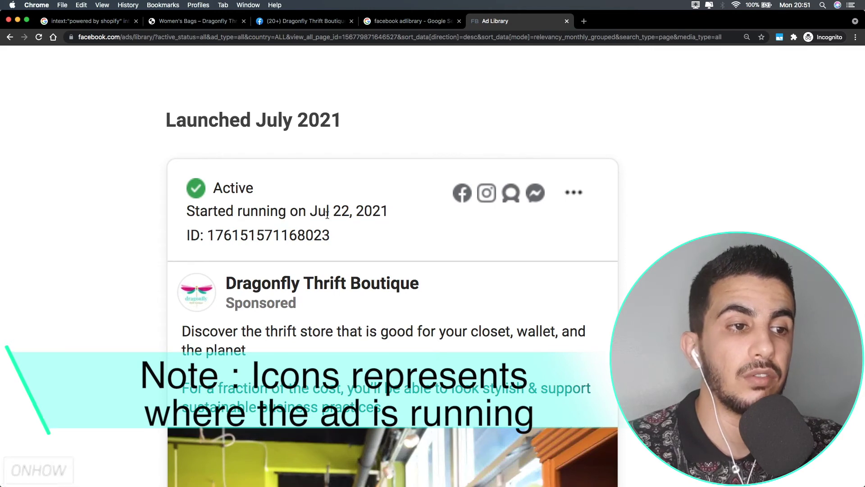
Open See Ad Details for the boutique's active ad
scroll(78, 258, down, 5)
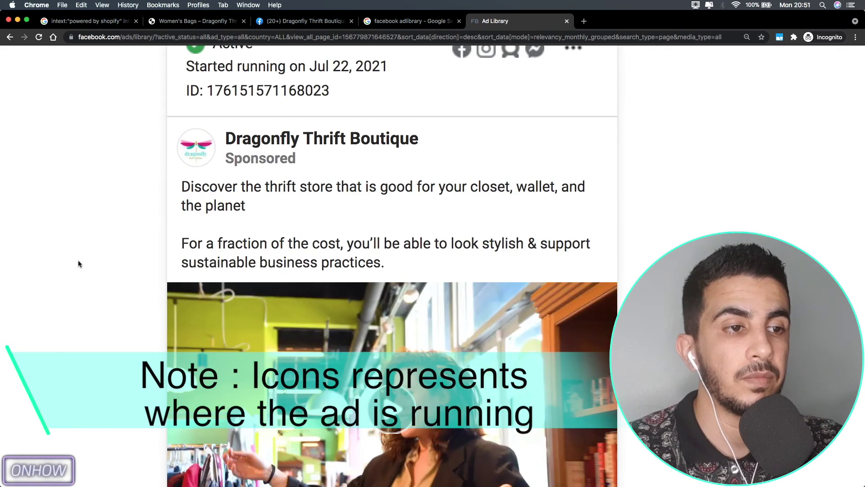
scroll(189, 271, up, 5)
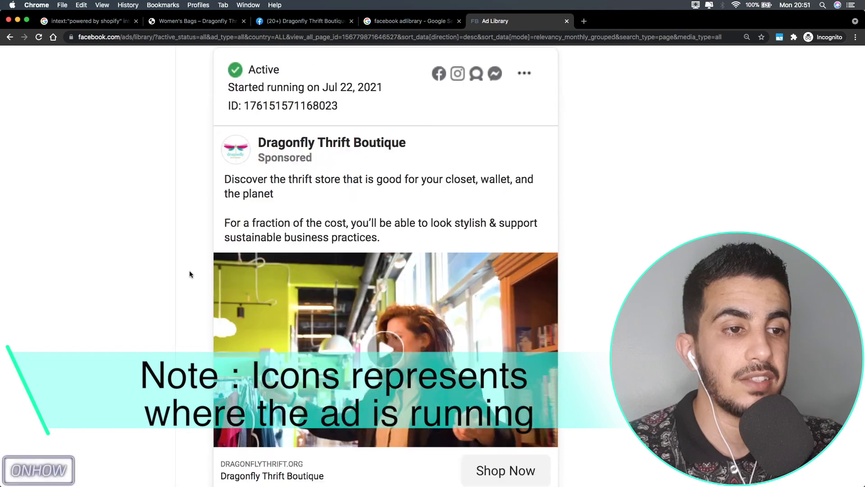
scroll(276, 301, down, 5)
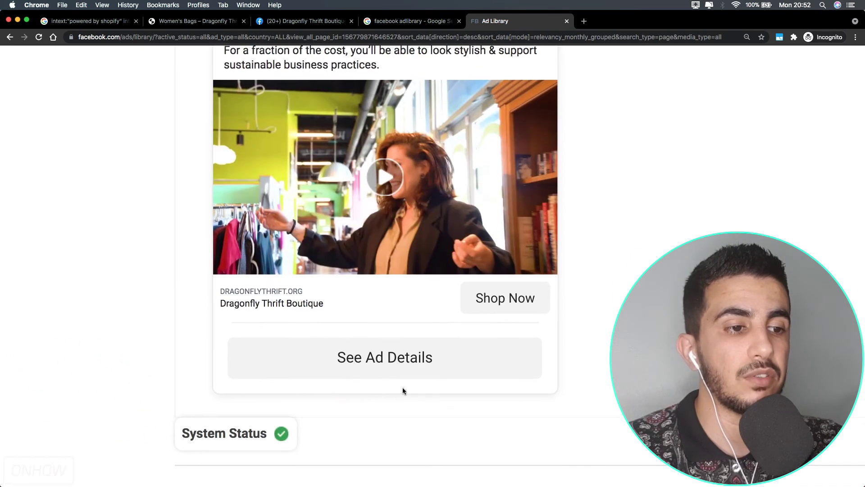
click(352, 363)
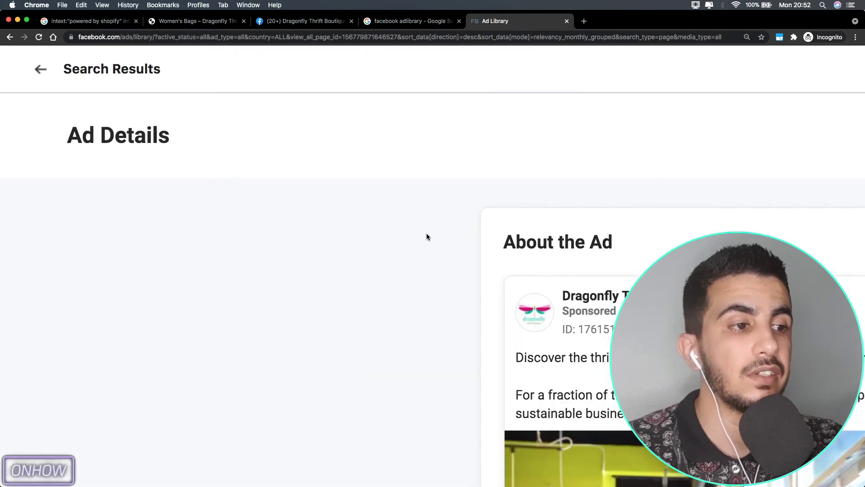
Play and pause the Dragonfly Thrift video ad, review its description, then resume playback
scroll(427, 236, down, 5)
click(318, 269)
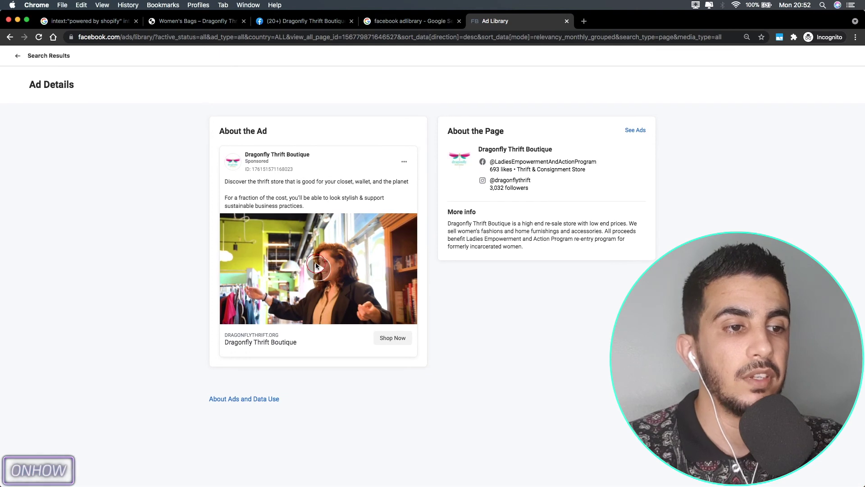
click(229, 305)
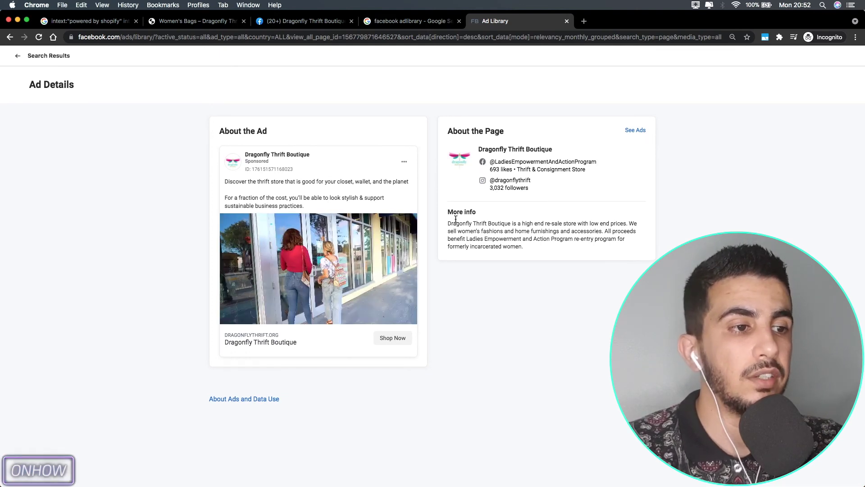
drag(226, 181, 340, 199)
click(339, 199)
scroll(397, 179, down, 1)
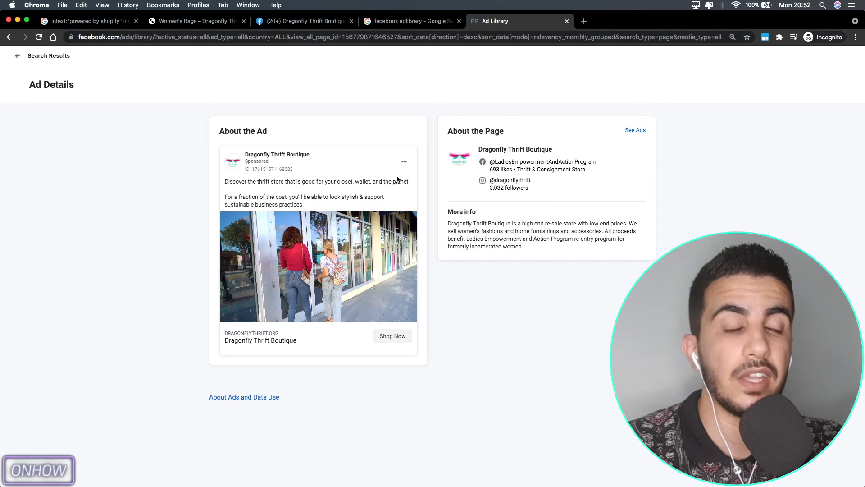
click(237, 315)
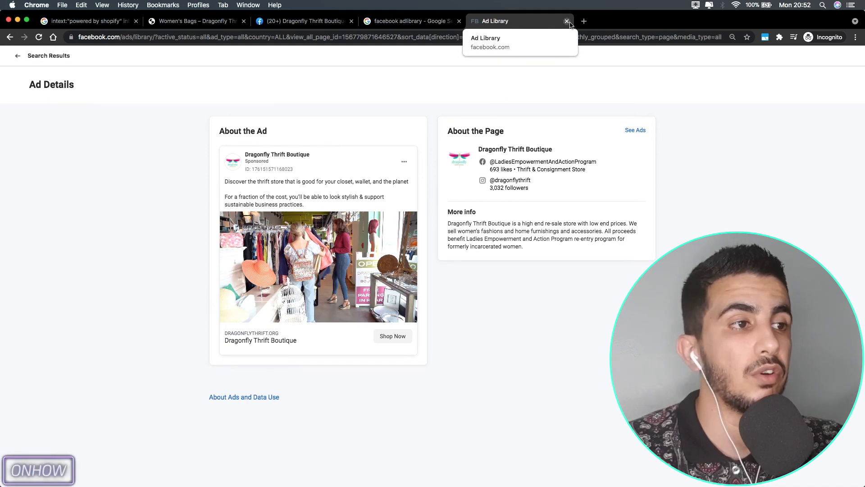
Close the Ad Library, Google, Facebook and Women's Bags tabs
click(567, 22)
click(459, 21)
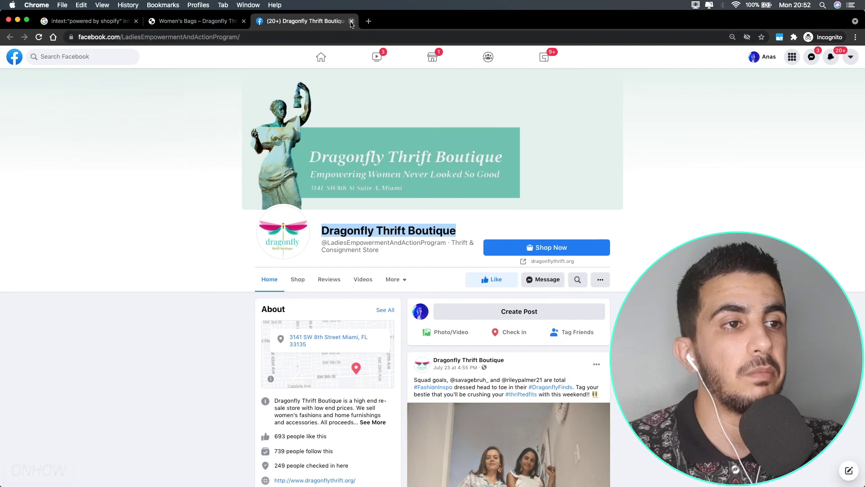
click(351, 21)
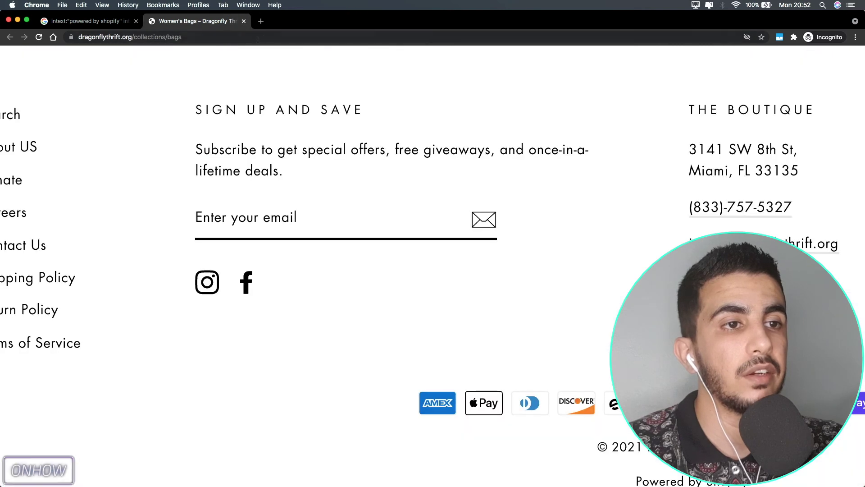
click(244, 21)
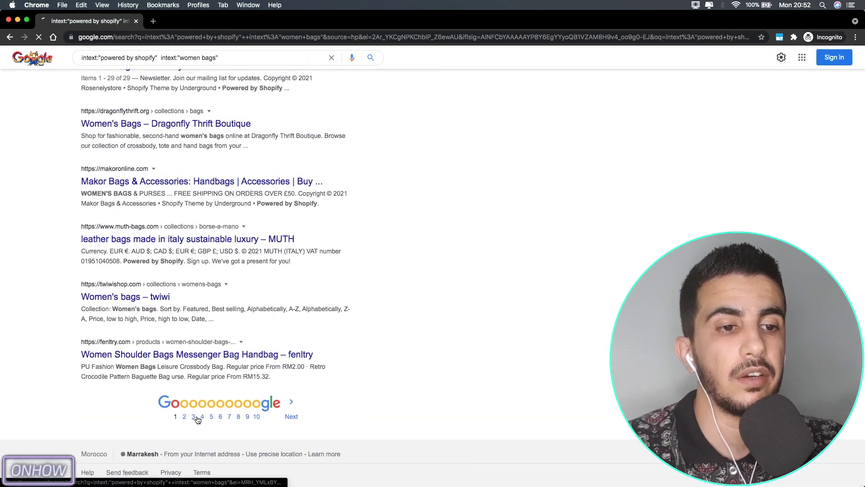